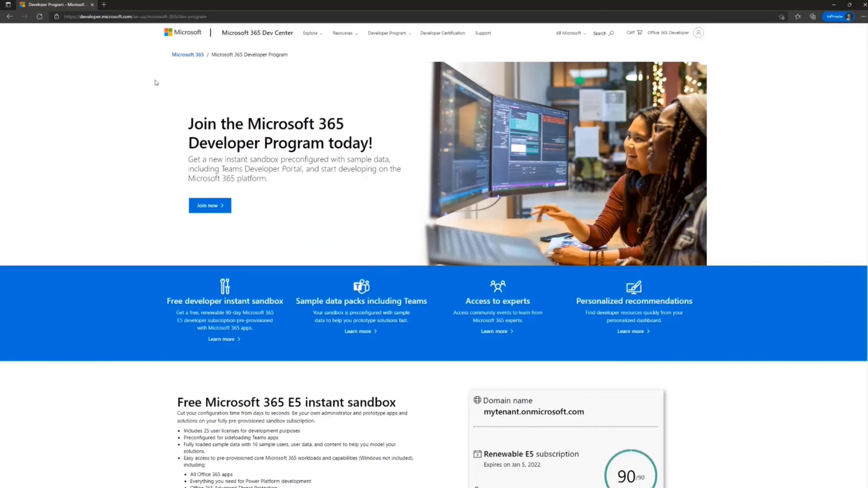
# - Open and then close a private browsing tab, and adjust the page view
pyautogui.click(104, 8)
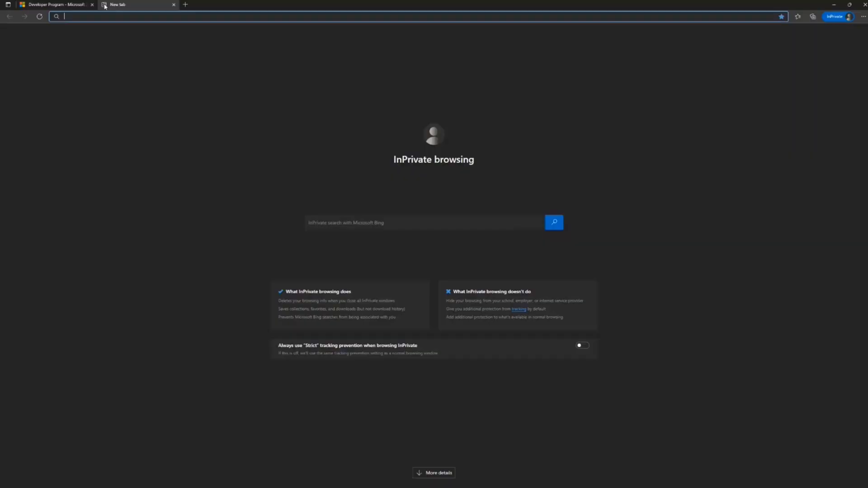
pyautogui.click(173, 5)
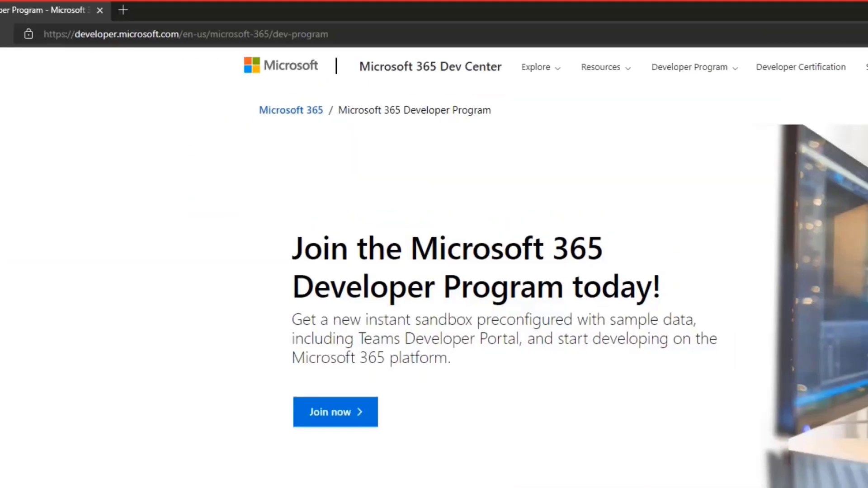
pyautogui.moveTo(128, 44); pyautogui.dragTo(125, 81)
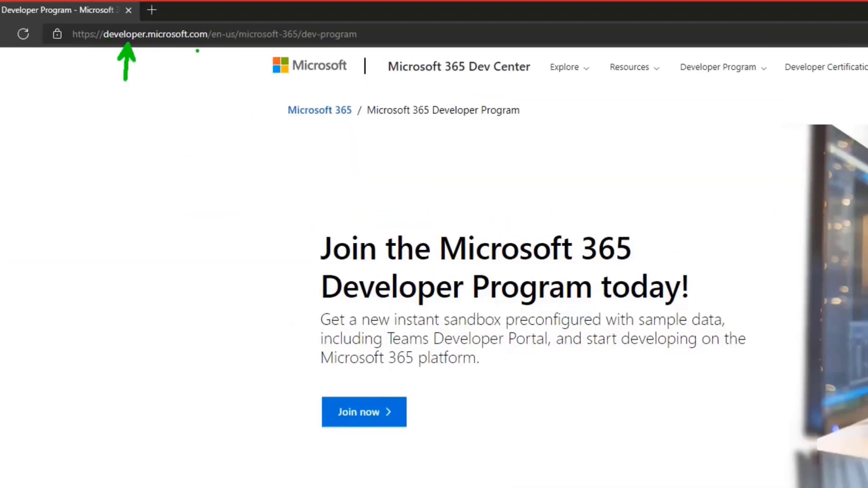
pyautogui.moveTo(248, 45); pyautogui.dragTo(248, 73)
pyautogui.moveTo(216, 44); pyautogui.dragTo(213, 75)
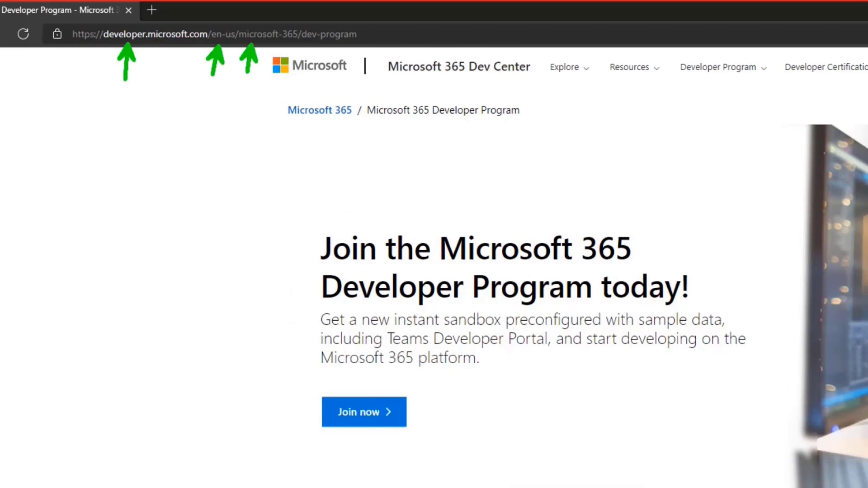
pyautogui.moveTo(347, 44); pyautogui.dragTo(357, 84)
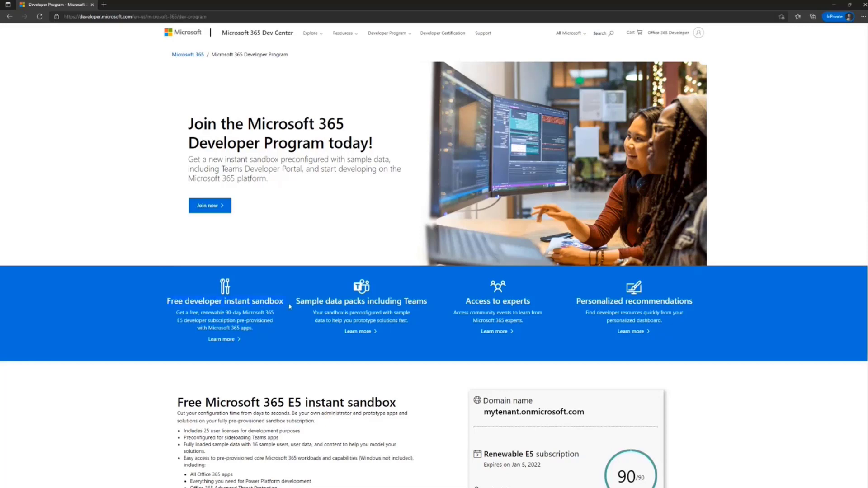
pyautogui.scroll(-1, 138, 287)
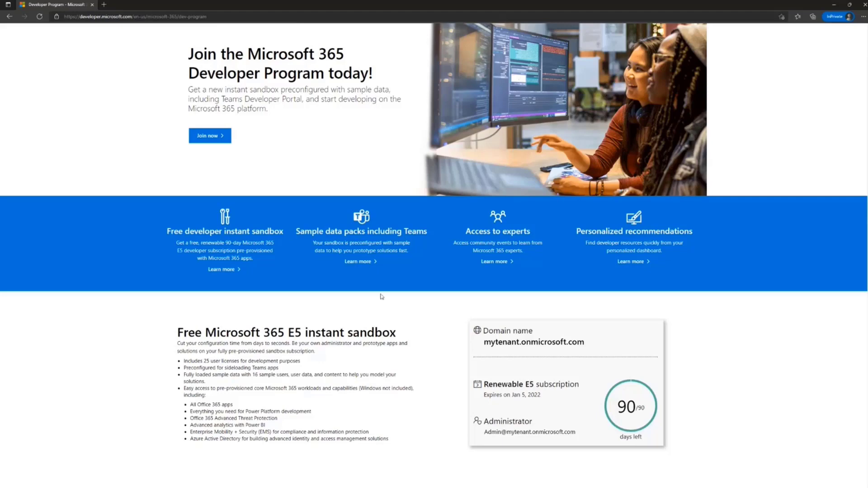
# - Review the sandbox offer, highlighting its 25 user licenses and the E5 heading
pyautogui.moveTo(205, 361); pyautogui.dragTo(302, 361)
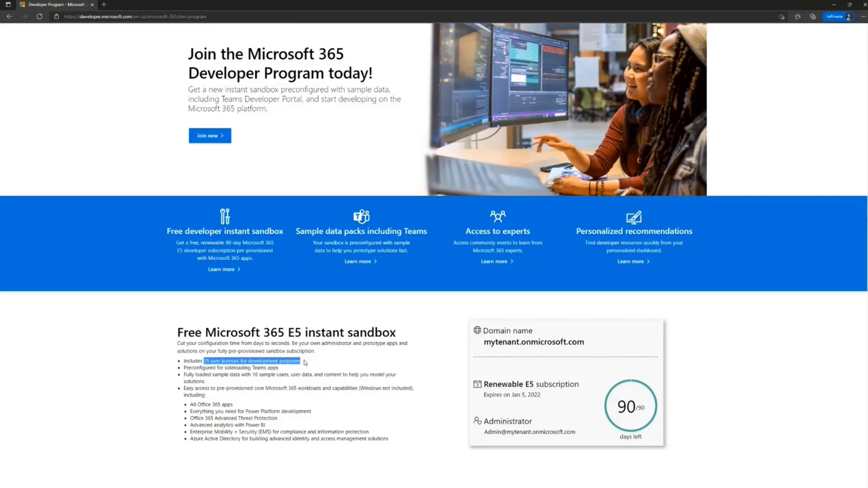
pyautogui.scroll(-2, 322, 371)
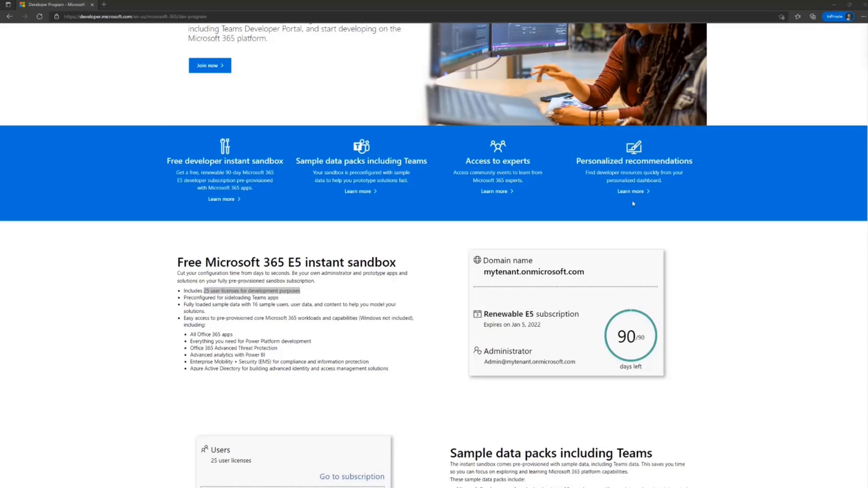
pyautogui.scroll(-2, 328, 302)
pyautogui.click(370, 250)
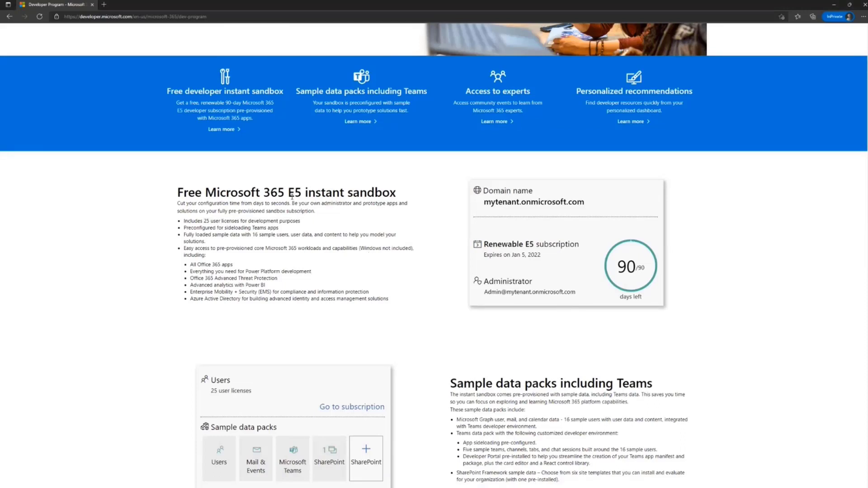
pyautogui.moveTo(300, 193); pyautogui.dragTo(288, 193)
pyautogui.scroll(-5, 231, 319)
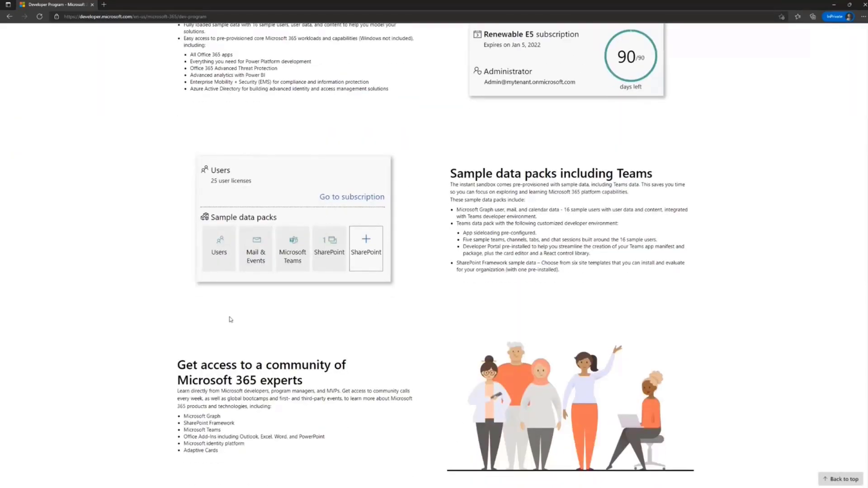
pyautogui.scroll(10, 231, 319)
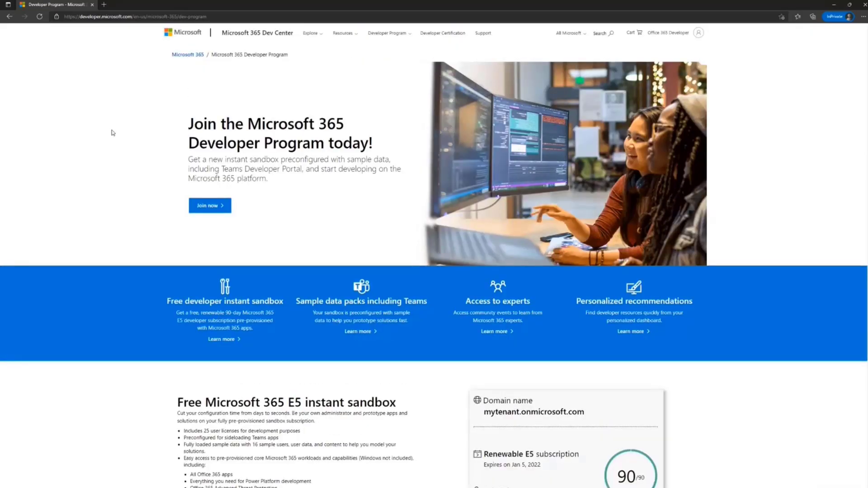
# - Start joining the Developer Program and check the account e-mail shown on the form
pyautogui.click(205, 207)
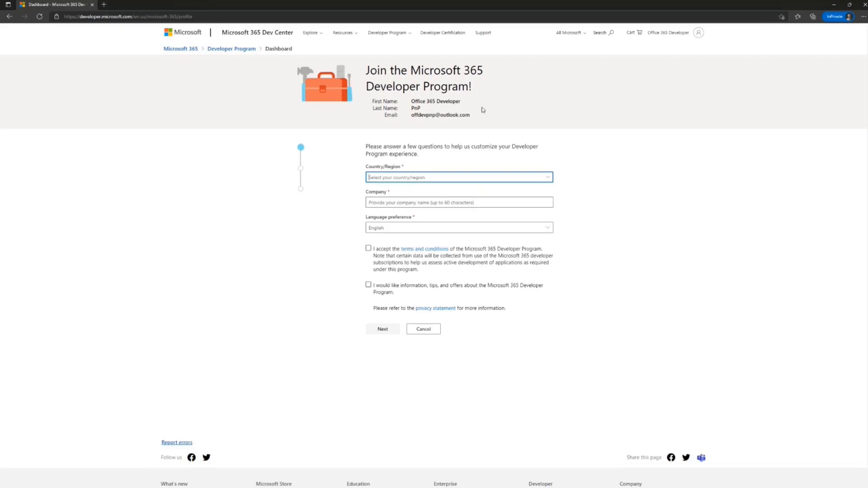
pyautogui.moveTo(473, 116); pyautogui.dragTo(411, 114)
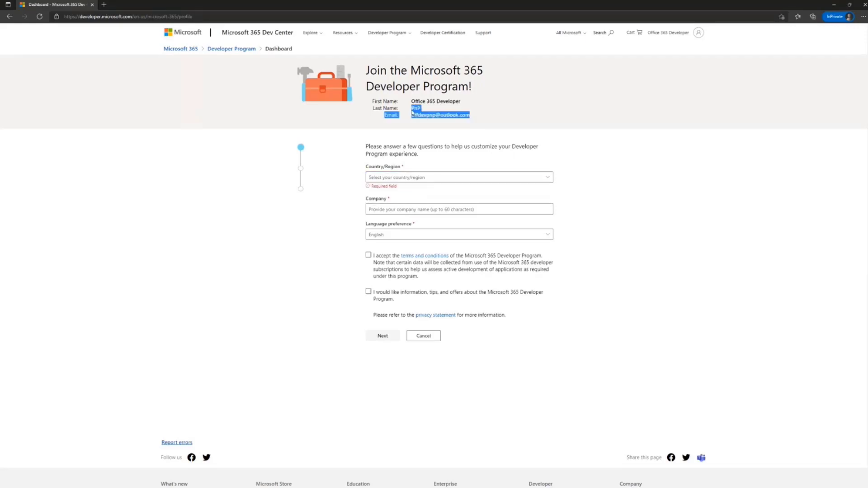
pyautogui.click(661, 201)
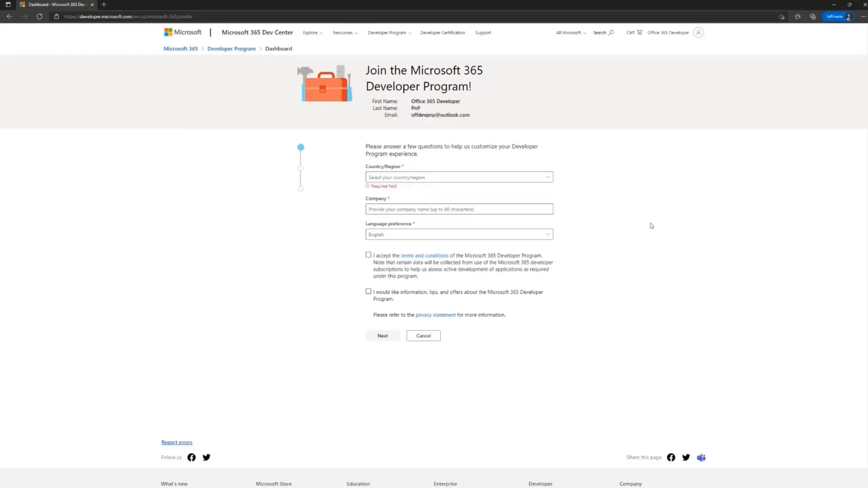
# - Set the Country/Region to Finland
pyautogui.click(489, 176)
pyautogui.scroll(-1, 489, 179)
pyautogui.scroll(-5, 438, 280)
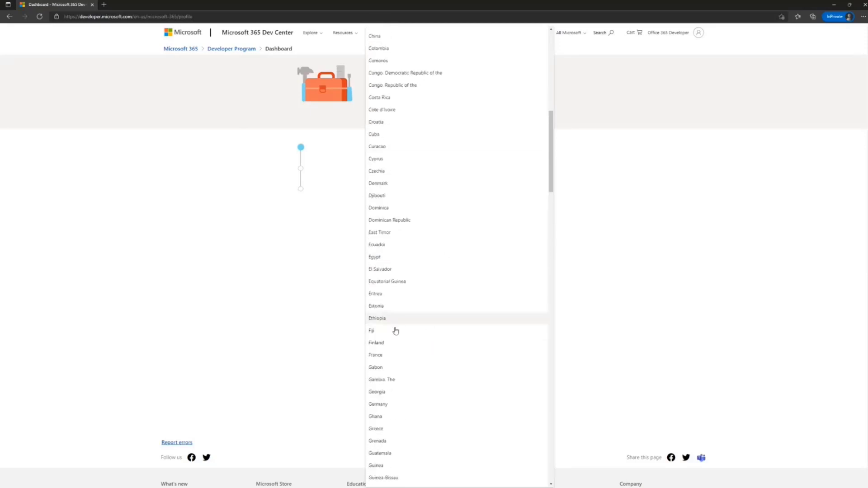
pyautogui.scroll(-1, 413, 323)
pyautogui.click(419, 275)
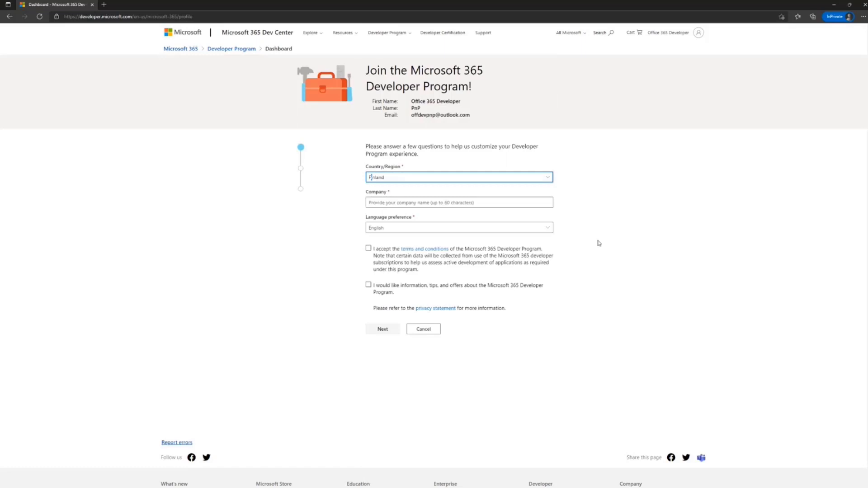
# - Enter Microsoft as the company name and submit the first page of the join form
pyautogui.click(451, 202)
pyautogui.write('Mi')
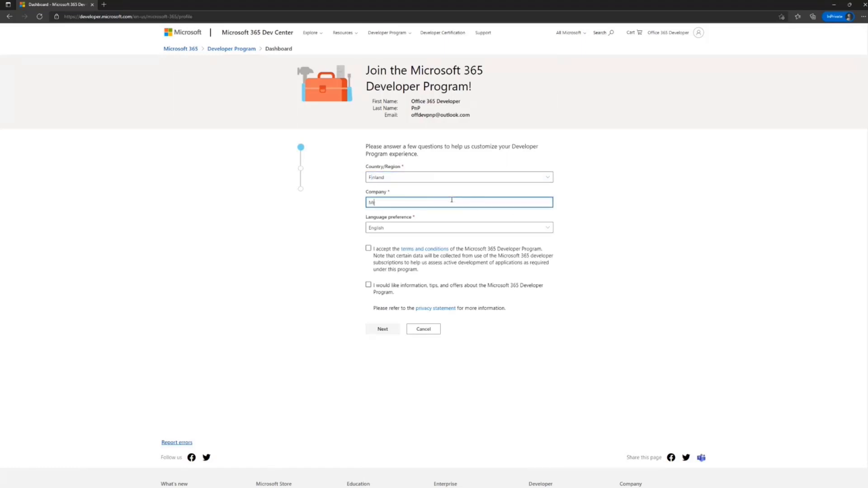
pyautogui.write('crosoft')
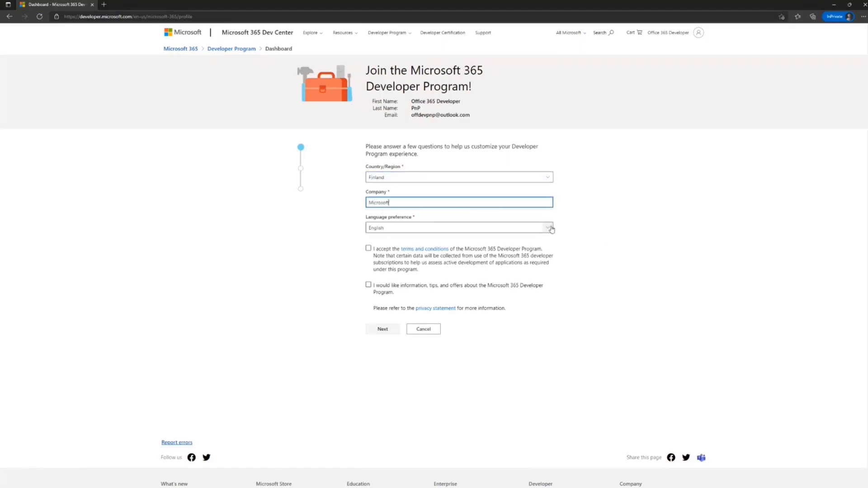
pyautogui.click(618, 249)
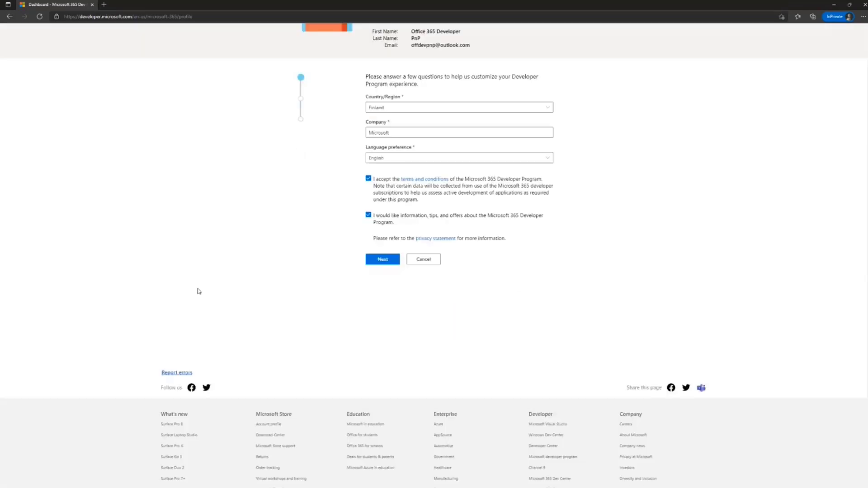
pyautogui.scroll(2, 217, 308)
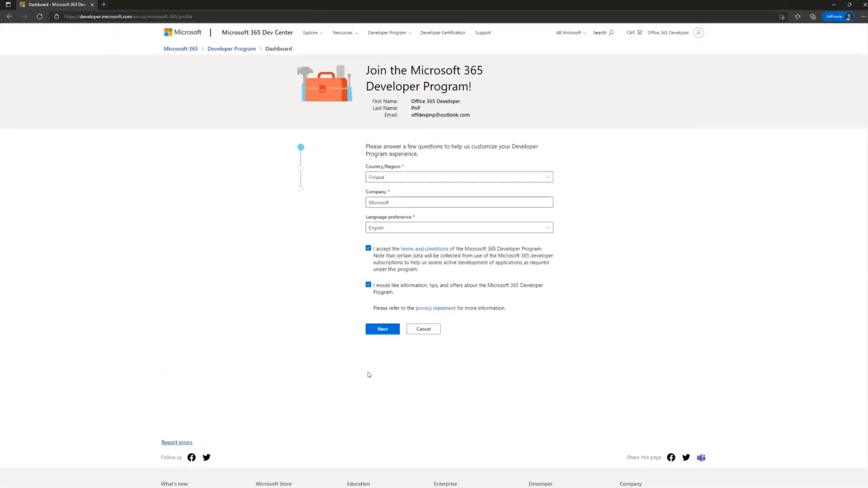
pyautogui.click(383, 329)
# - Choose 'Custom solutions for my own customers' as the primary developer focus and continue
pyautogui.click(374, 170)
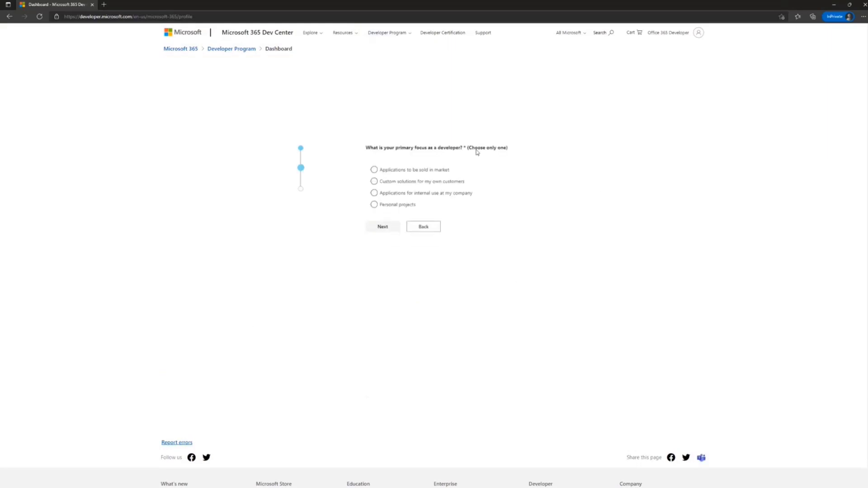
pyautogui.scroll(3, 416, 174)
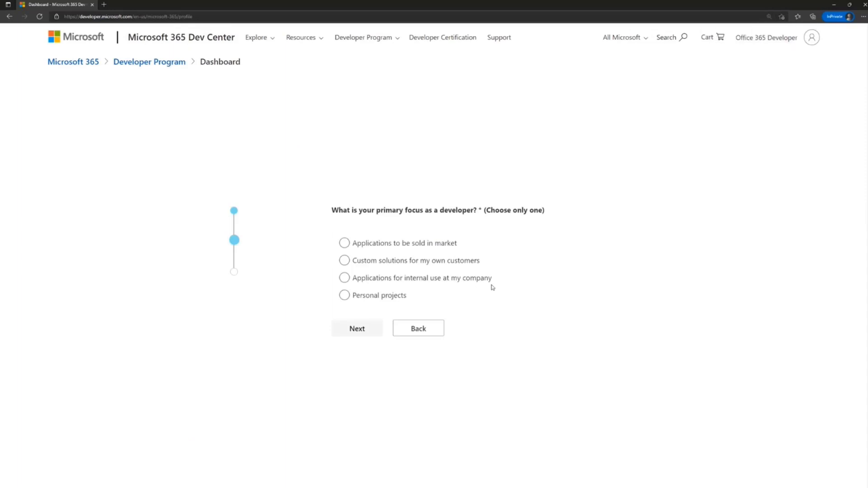
pyautogui.click(408, 244)
pyautogui.click(425, 261)
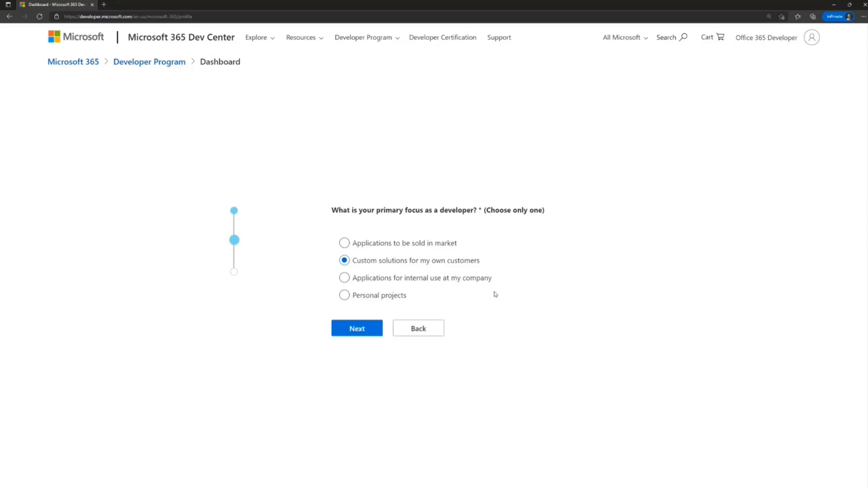
pyautogui.click(360, 331)
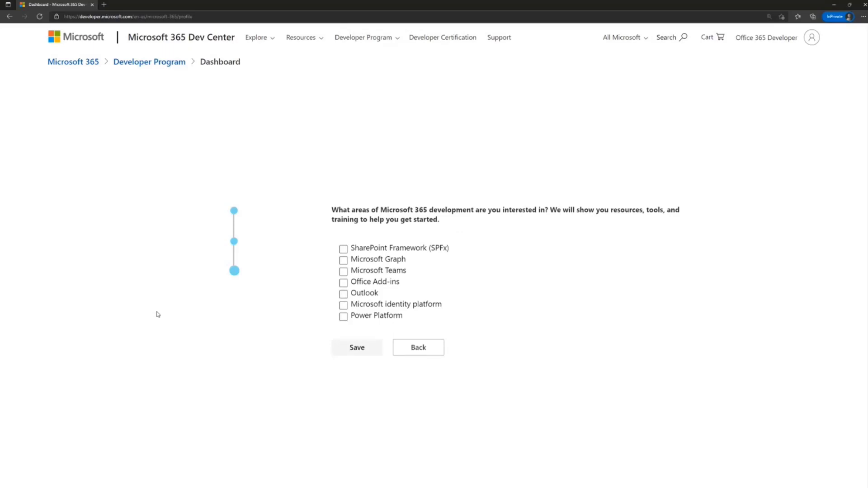
# - Save SPFx, Microsoft Graph, Microsoft Teams and Power Platform as interests, then continue with Instant sandbox
pyautogui.moveTo(394, 210)
pyautogui.mouseDown()
pyautogui.moveTo(429, 220)
pyautogui.moveTo(410, 212)
pyautogui.mouseUp()
pyautogui.click(410, 212)
pyautogui.click(343, 249)
pyautogui.click(343, 261)
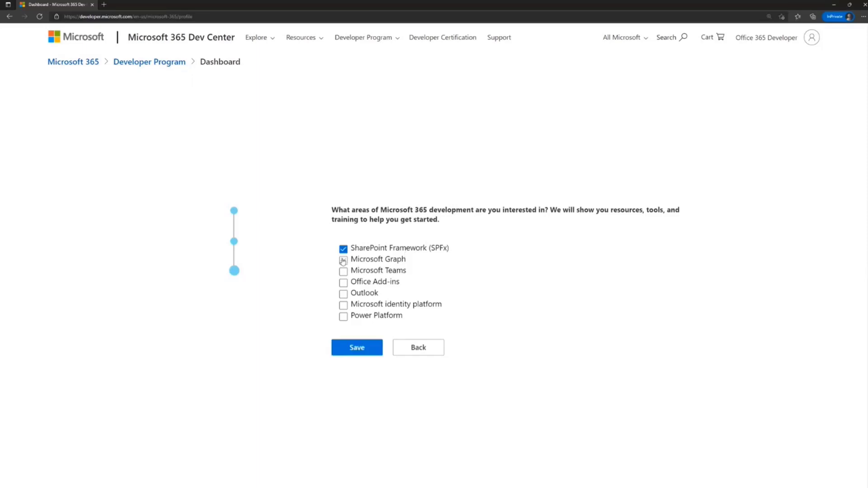
pyautogui.click(343, 272)
pyautogui.click(343, 316)
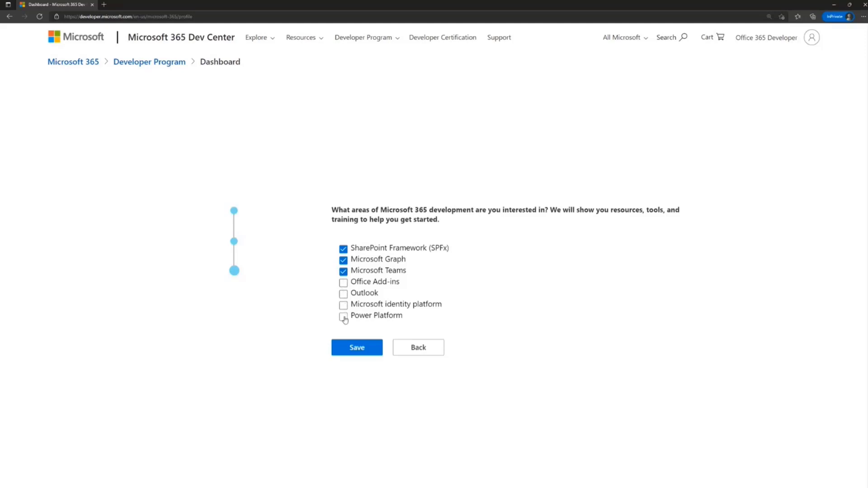
pyautogui.click(362, 351)
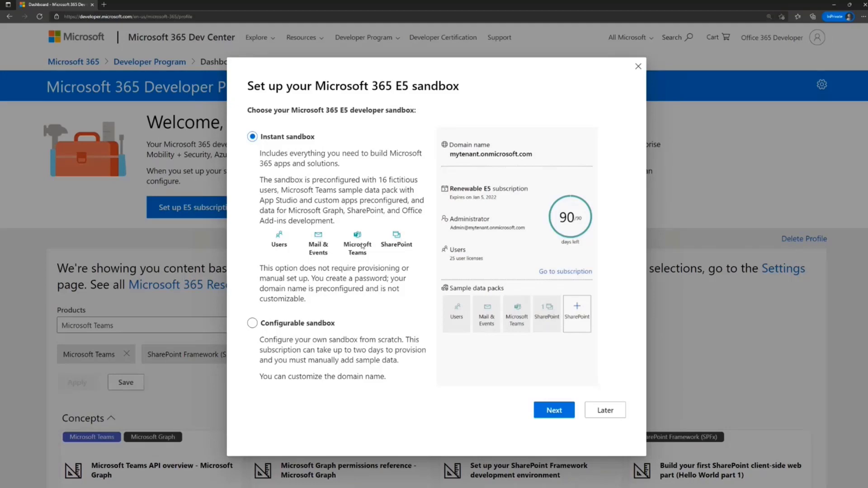
pyautogui.click(553, 411)
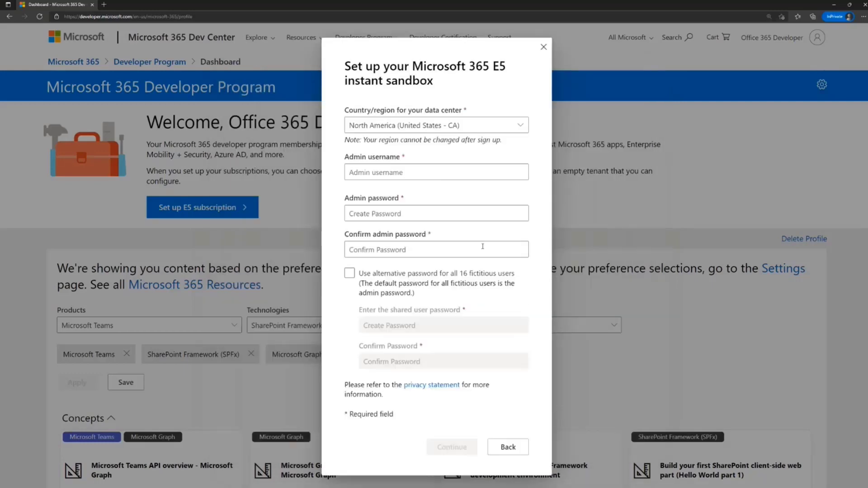
# - Set the sandbox data-center region to Europe / Middle East / Africa (Ireland)
pyautogui.click(403, 128)
pyautogui.click(414, 125)
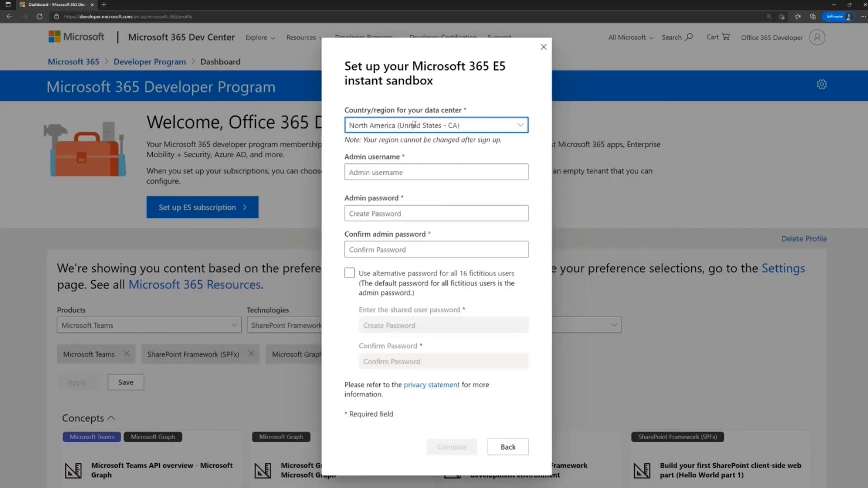
pyautogui.click(414, 125)
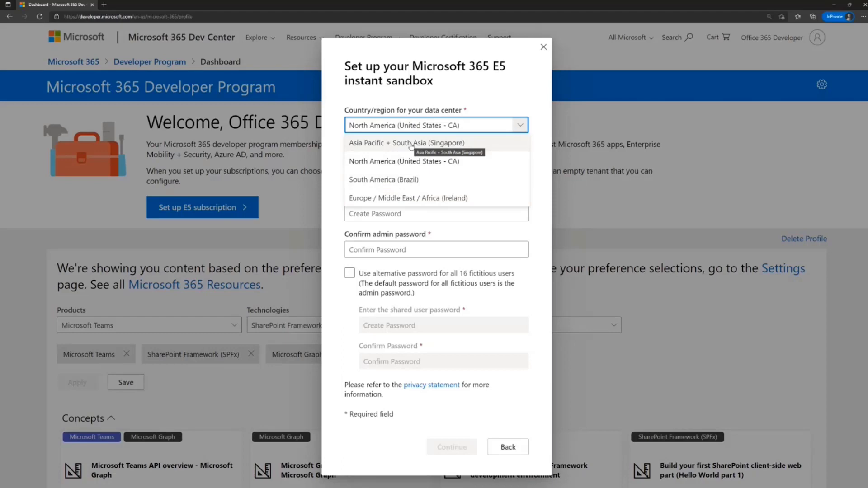
pyautogui.click(445, 199)
pyautogui.click(415, 169)
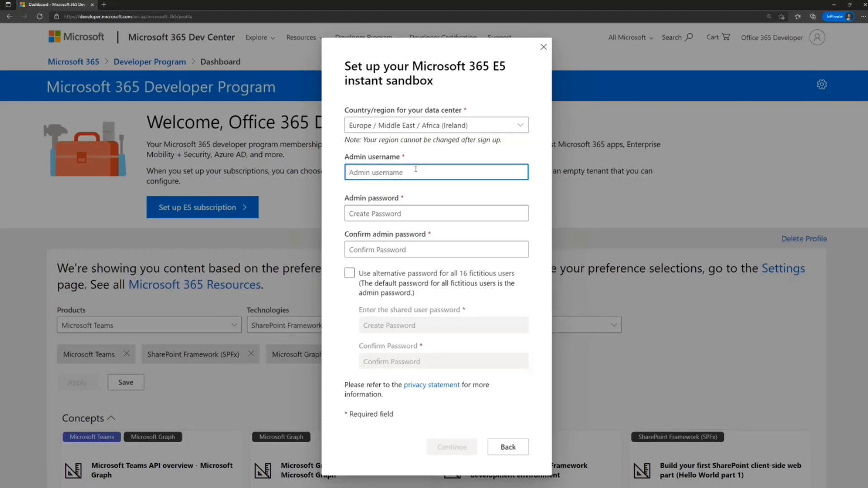